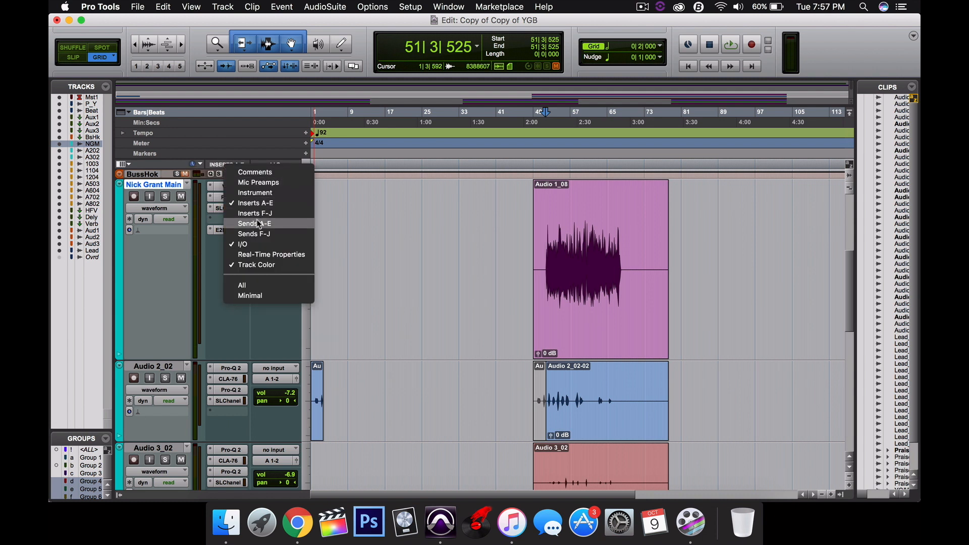
Show the Sends A-E column in the Edit window tracks
click(260, 223)
drag(282, 201, 275, 187)
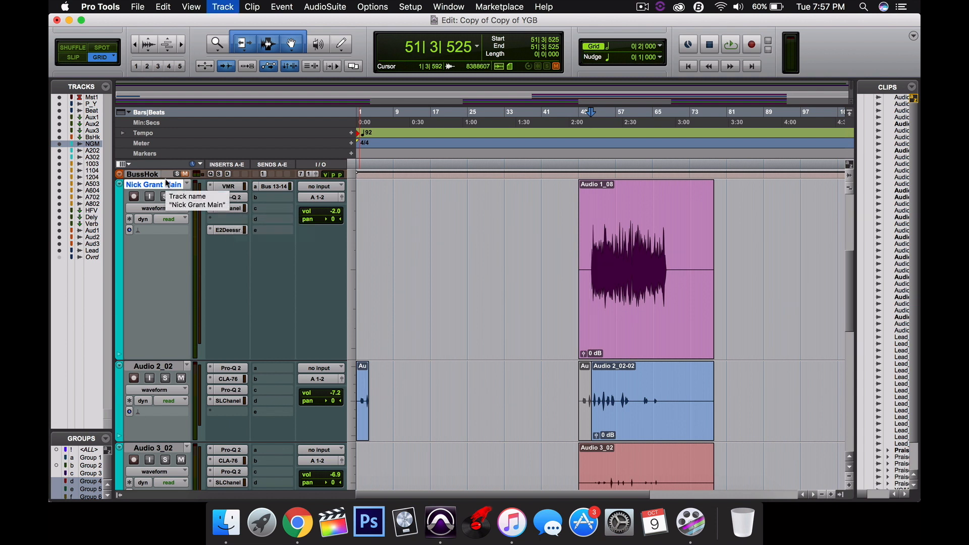
Create one new mono Aux Input track
key(super+shift+n)
key(super+Down)
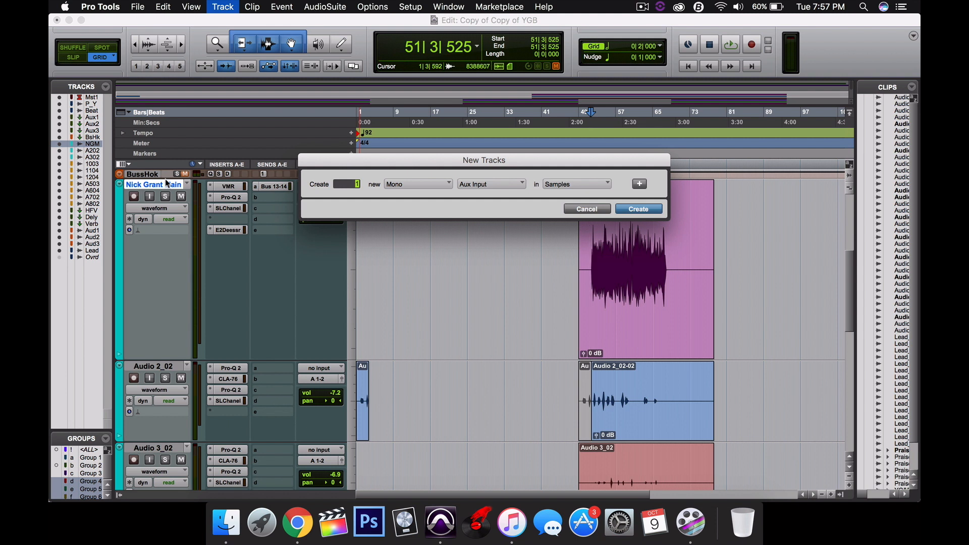
key(Return)
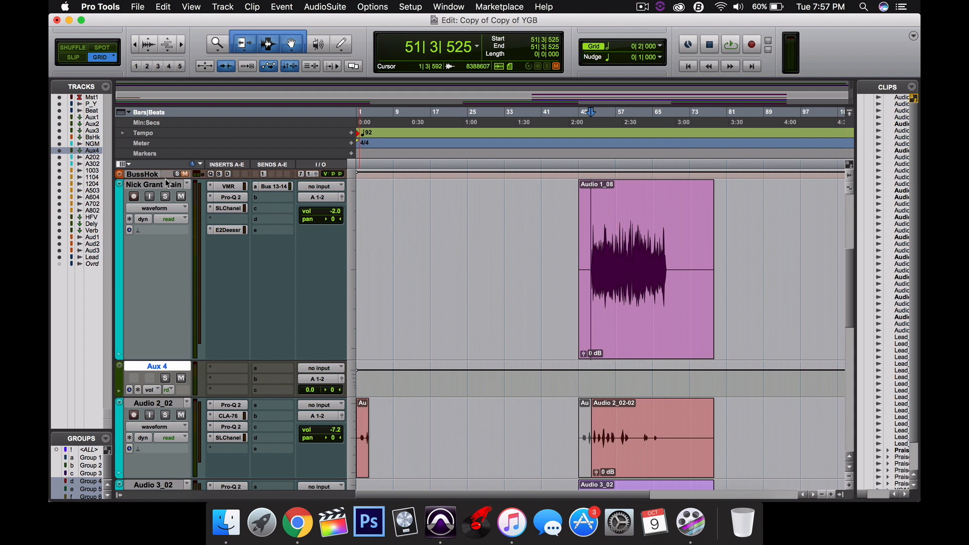
Rename the new aux track to P Compression and enlarge its track height
double_click(157, 366)
text(P C)
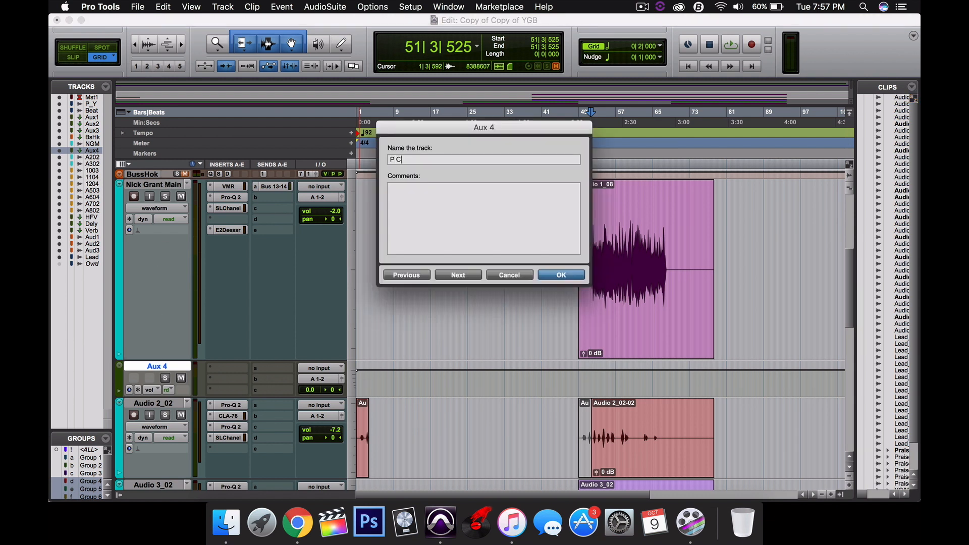
text(ompression)
key(Return)
drag(162, 397, 162, 430)
Set the P Compression track's input to Bus 15 (Mono)
click(319, 368)
mouse_move(328, 406)
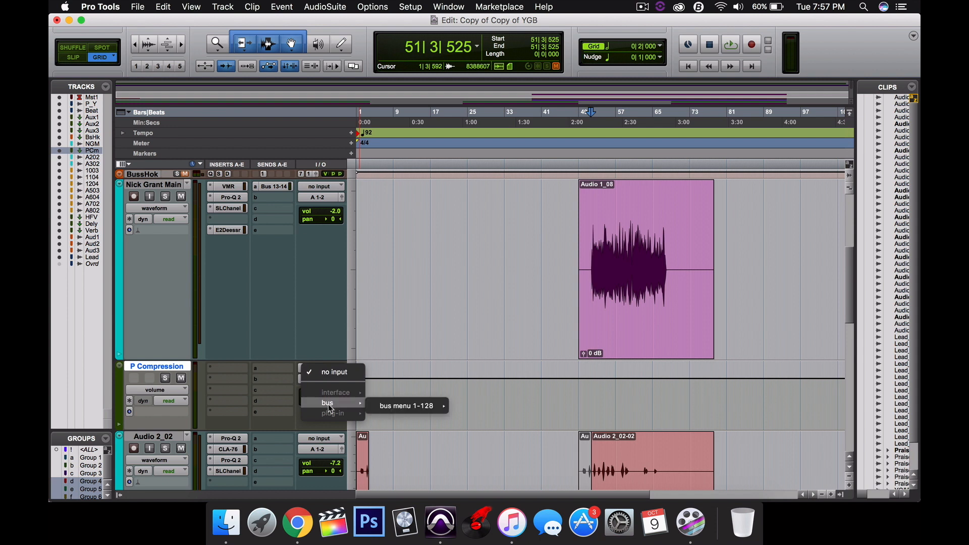
mouse_move(395, 407)
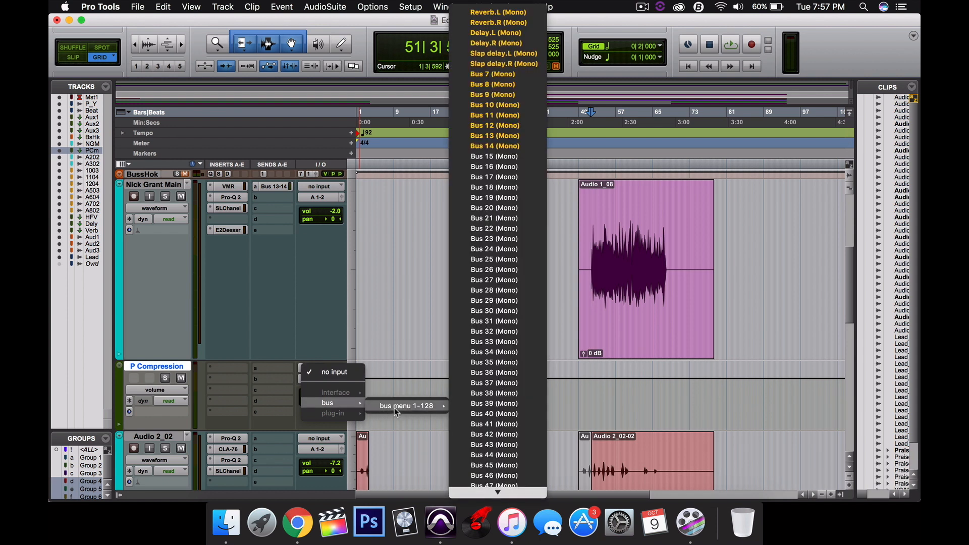
click(510, 166)
Add a send on the Nick Grant Main track routed to Bus 15 (Mono)
click(283, 197)
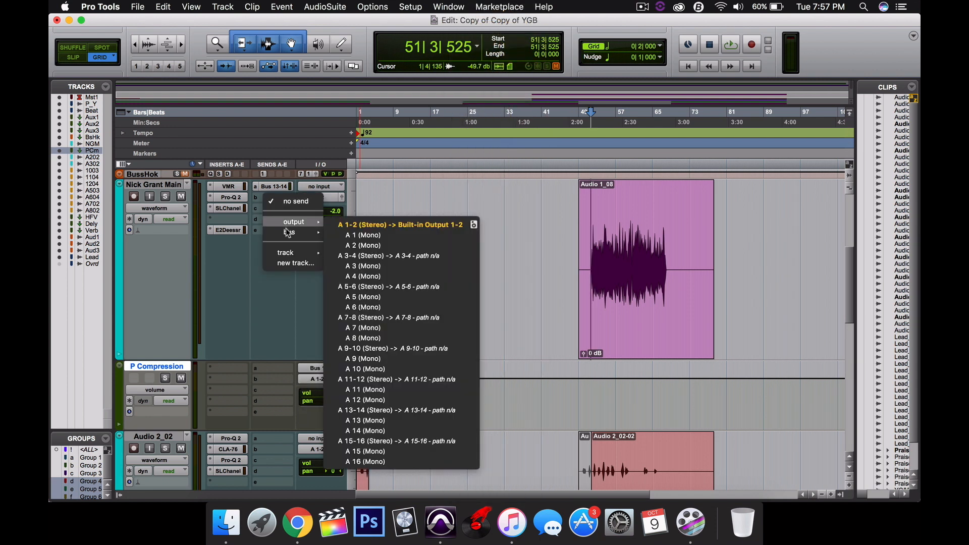
mouse_move(288, 233)
mouse_move(371, 235)
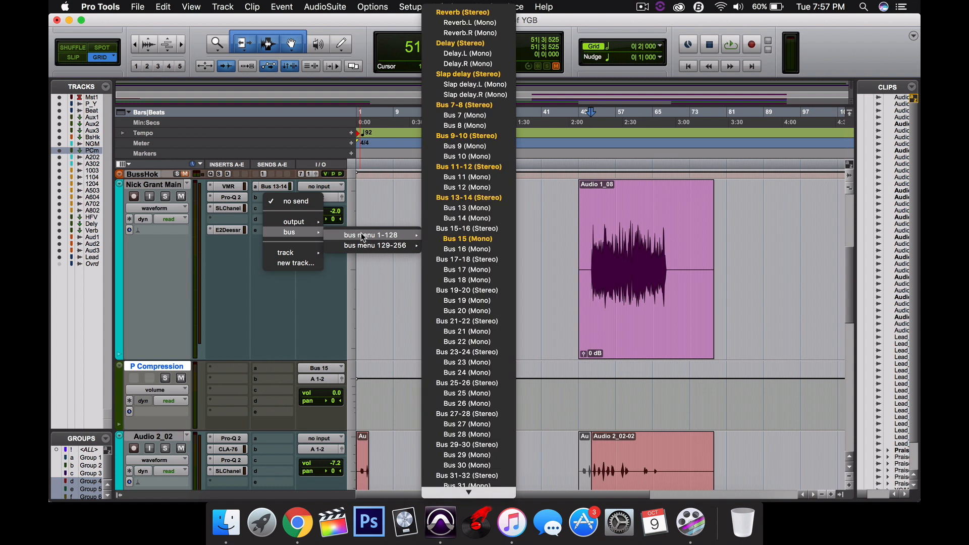
click(468, 238)
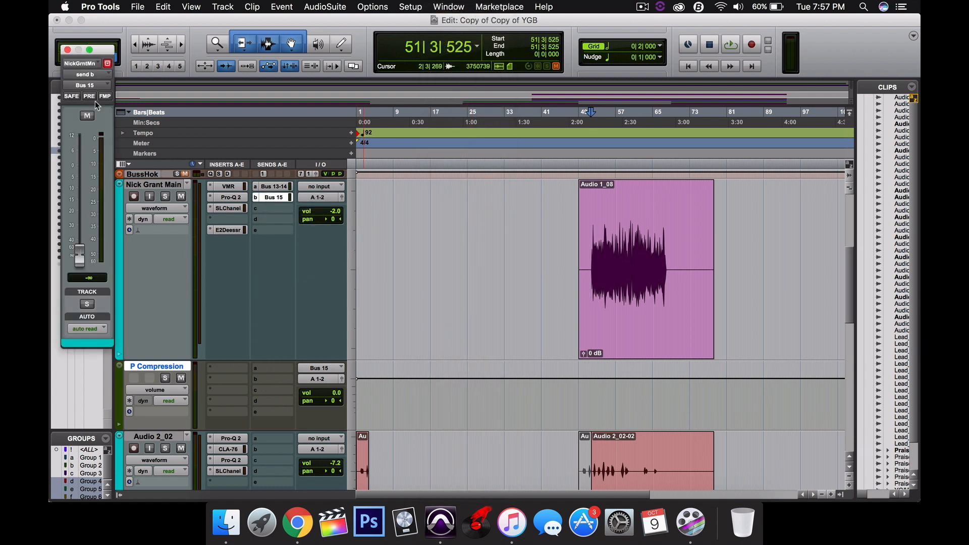
Set the Bus 15 send level to 0.0 dB and make it pre-fader
drag(99, 52, 410, 84)
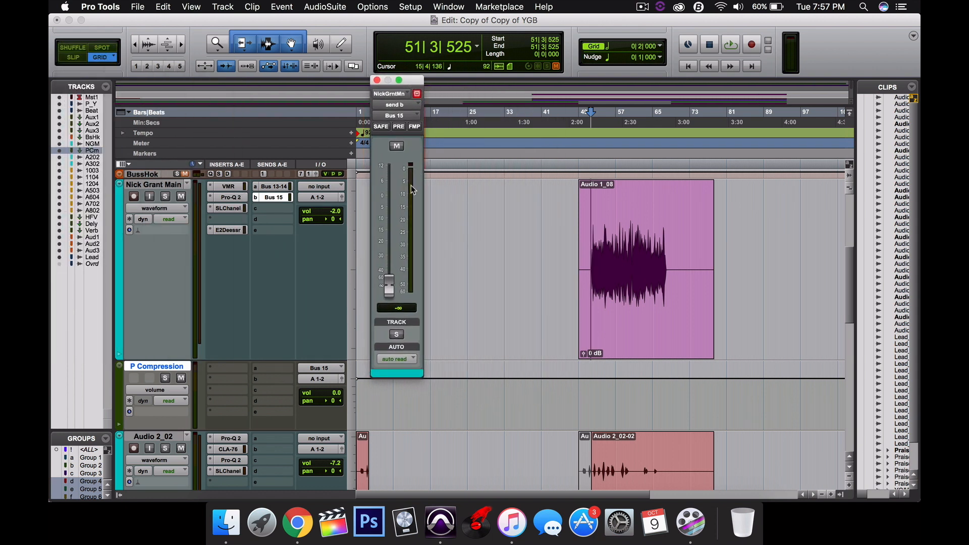
alt+click(390, 281)
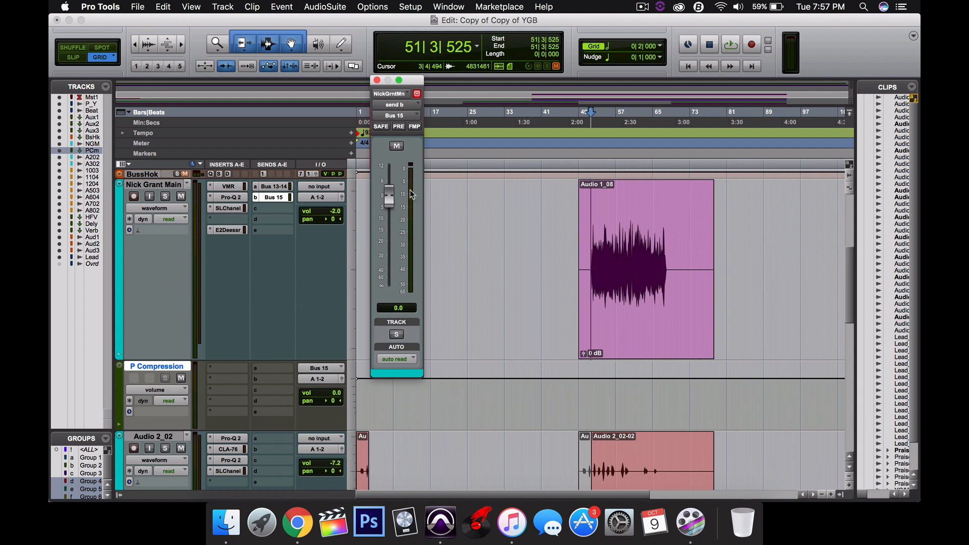
click(399, 127)
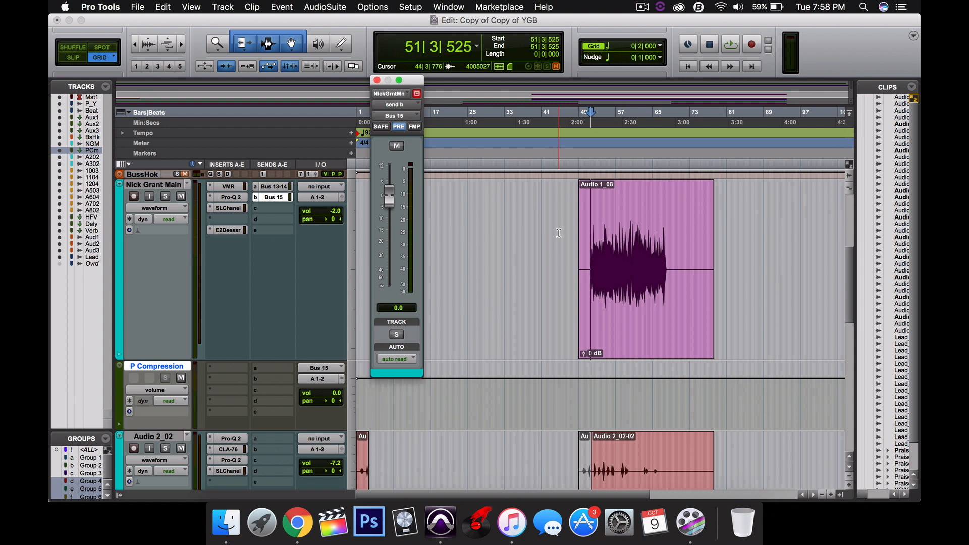
Insert the Dyn3 Compressor/Limiter plugin on the P Compression track
click(242, 372)
mouse_move(249, 393)
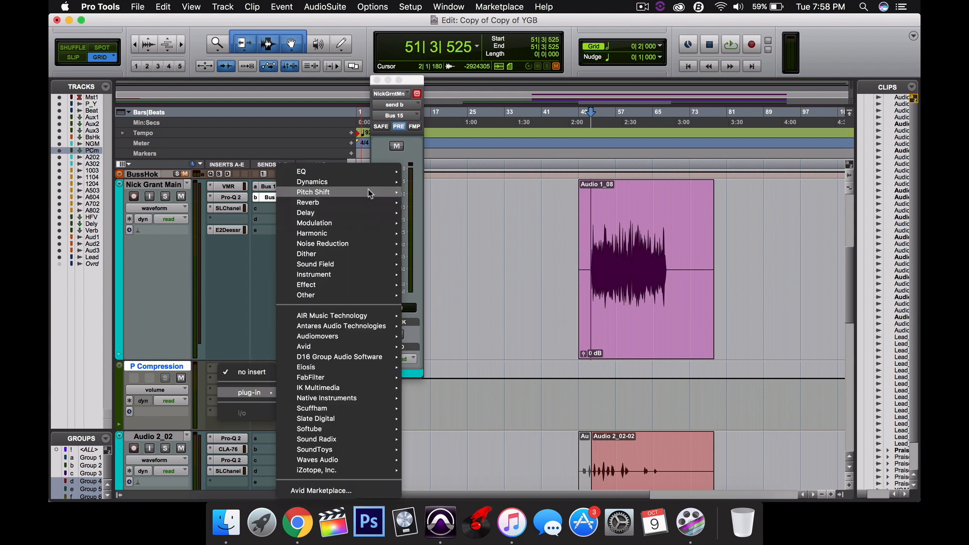
mouse_move(369, 182)
click(474, 219)
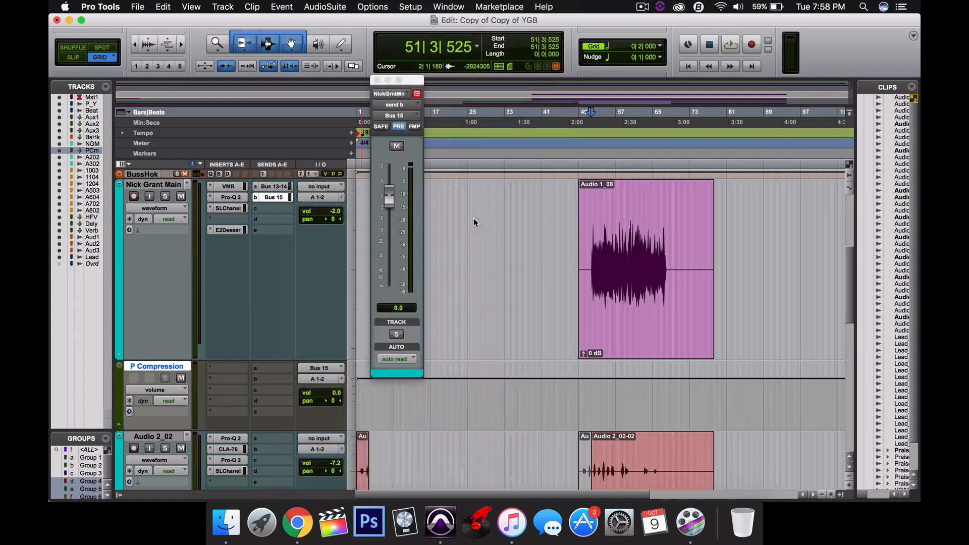
drag(404, 45, 652, 66)
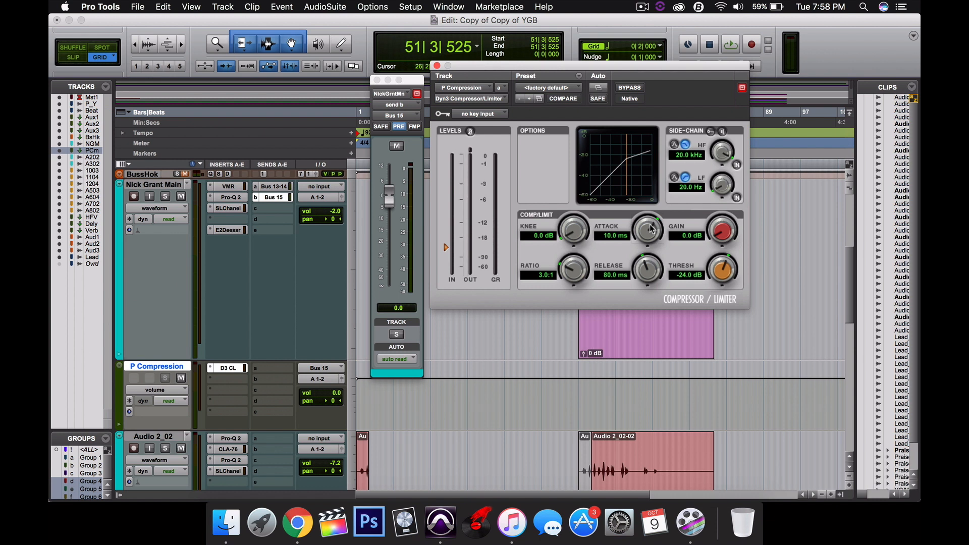
Set the compressor's ratio to 5.0:1, release to about 63 ms and threshold to about -25.6 dB
drag(650, 230, 636, 287)
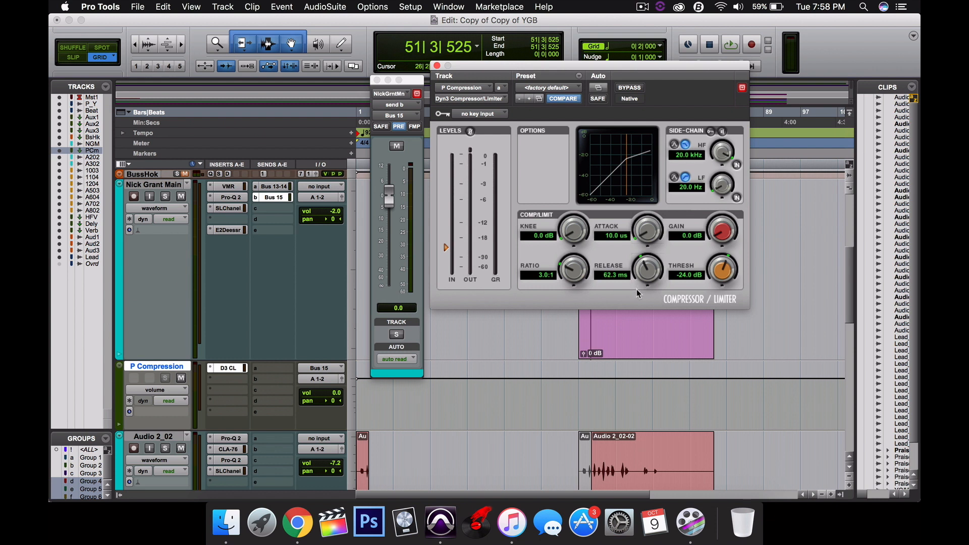
mouse_move(574, 274)
mouse_down()
mouse_move(581, 267)
mouse_move(556, 290)
mouse_move(572, 261)
mouse_up()
mouse_move(445, 246)
mouse_down()
mouse_move(446, 215)
mouse_move(450, 249)
mouse_up()
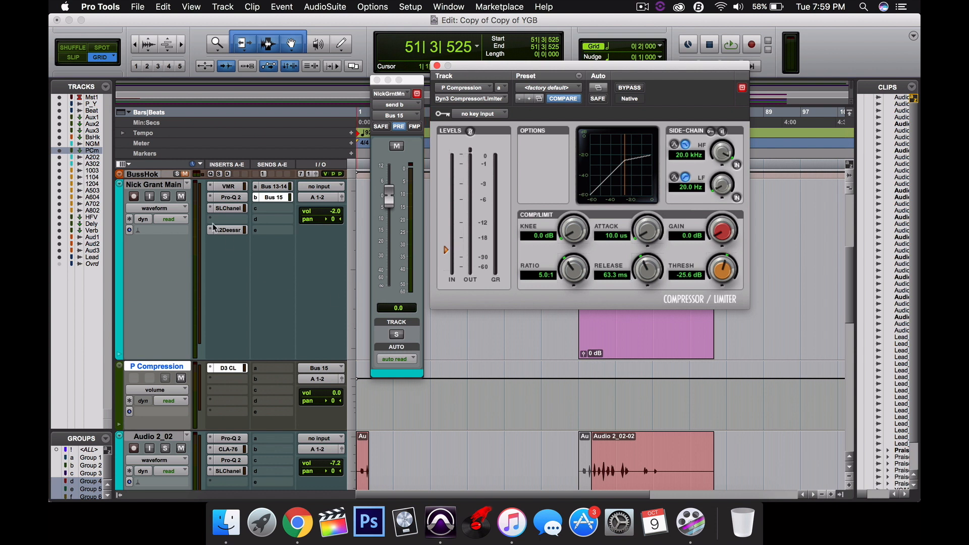
Solo the Nick Grant Main track and start playback
click(167, 196)
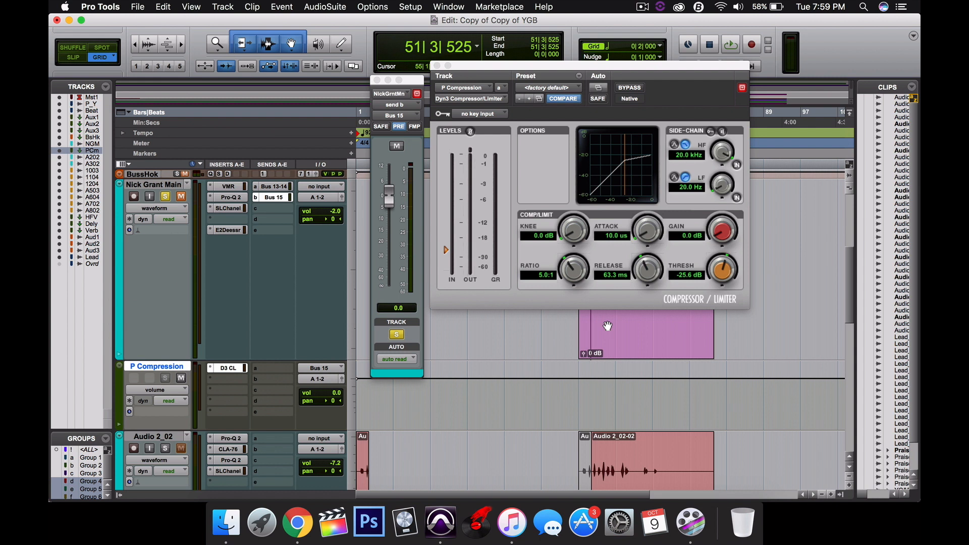
key(space)
Adjust the compressor to threshold -33.9 dB, release 64.4 ms and gain 4.3 dB, then stop playback
click(446, 252)
drag(445, 252, 446, 259)
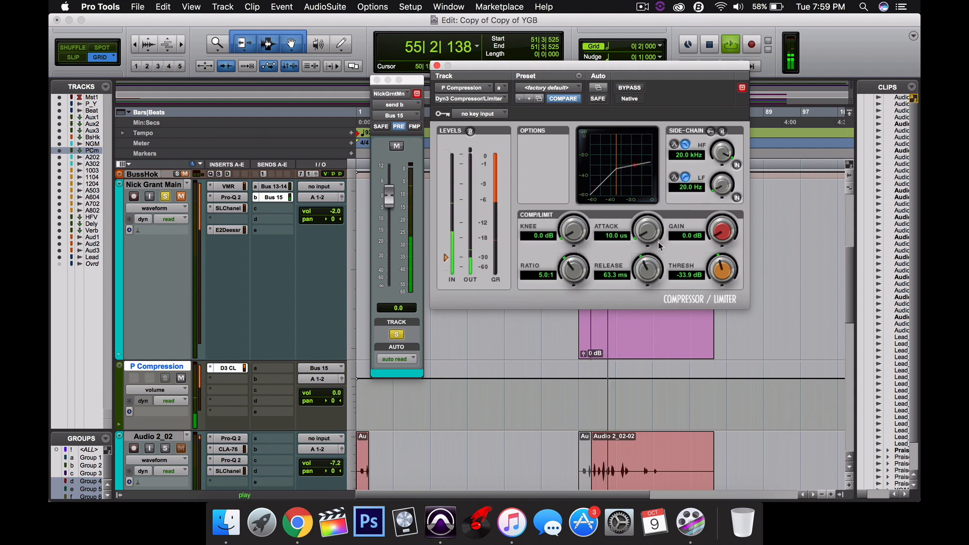
drag(642, 263, 638, 273)
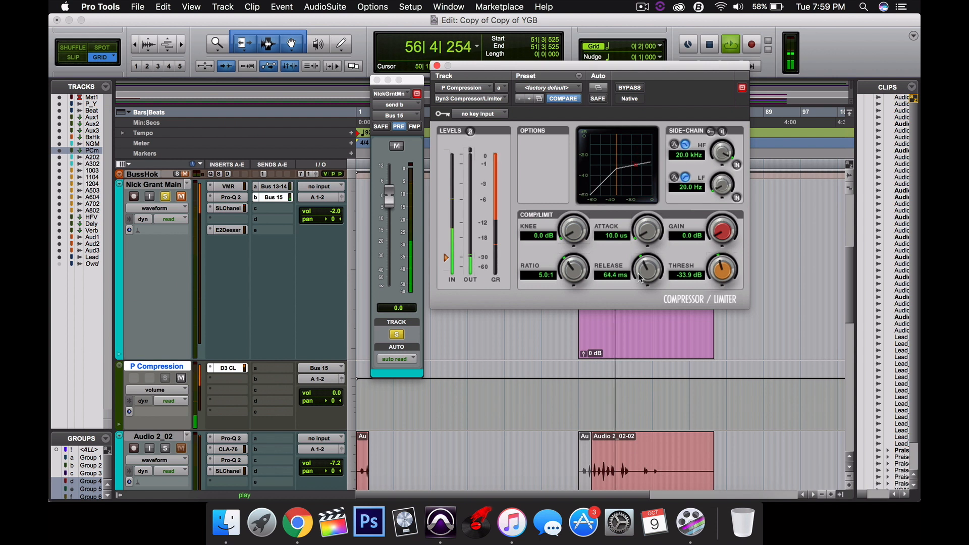
drag(737, 233, 740, 222)
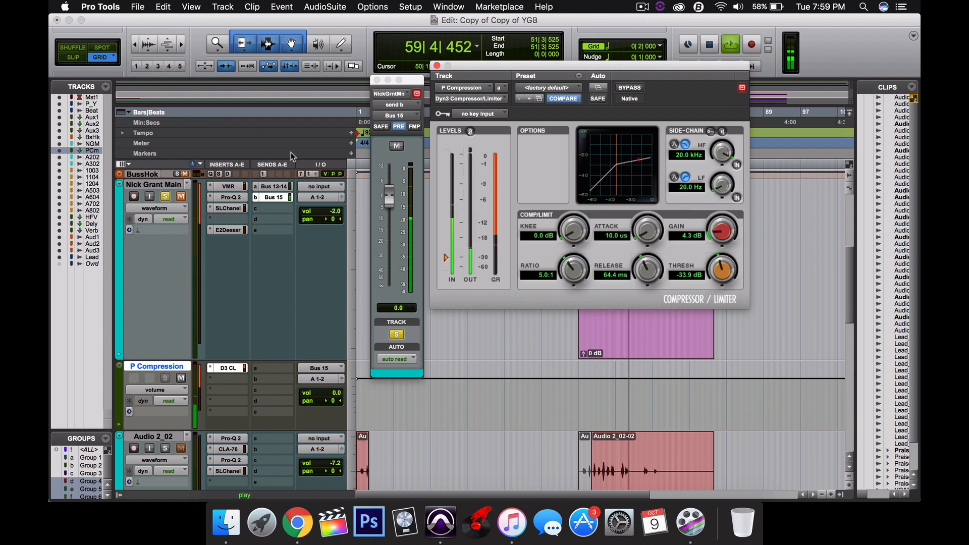
key(space)
drag(461, 67, 476, 82)
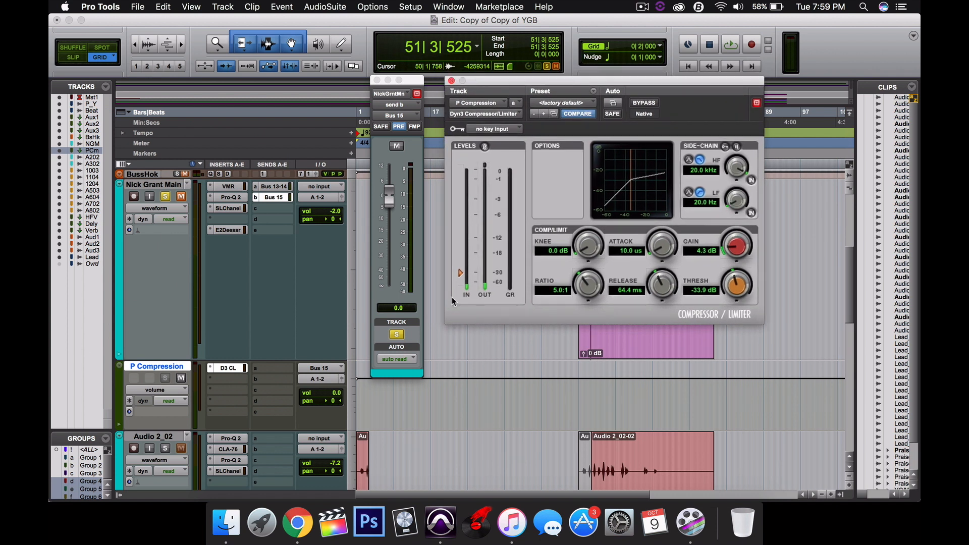
drag(654, 82, 615, 82)
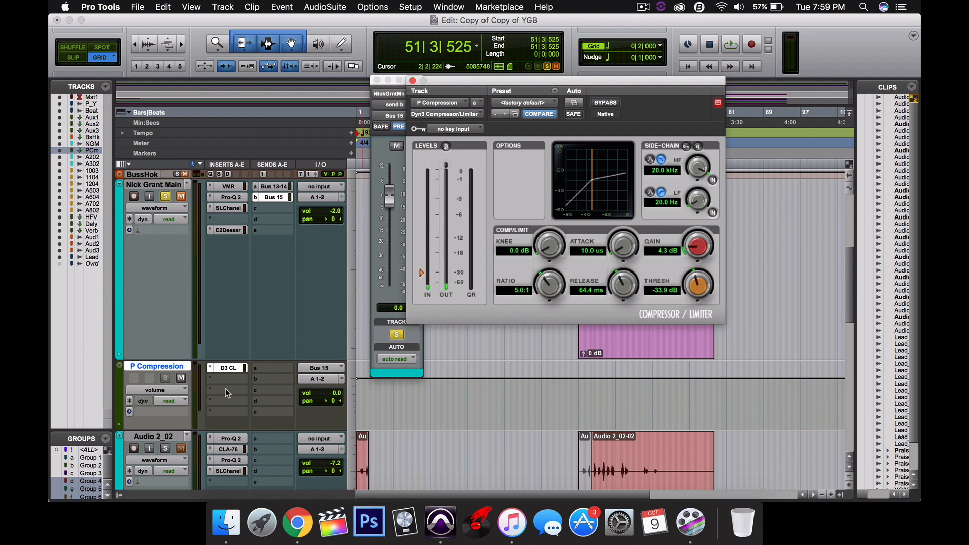
click(183, 198)
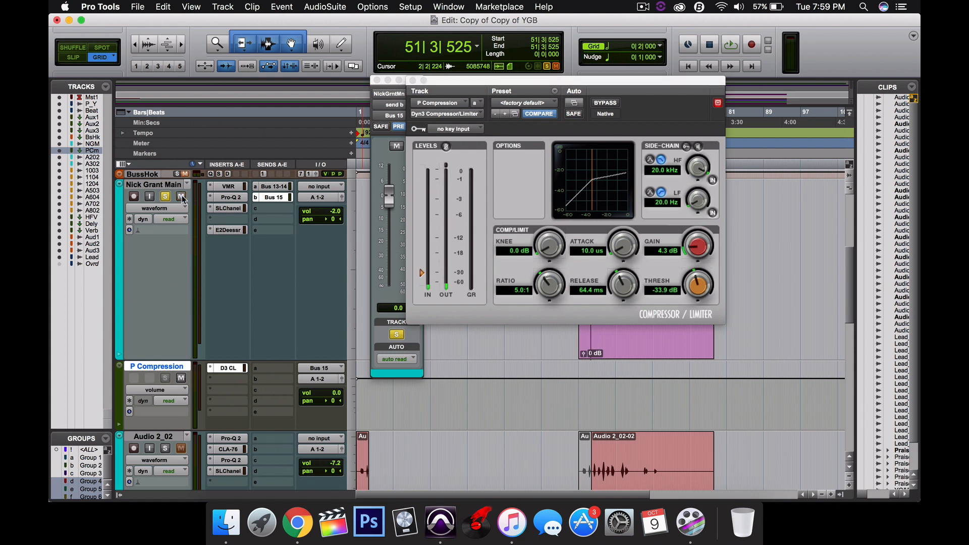
click(166, 197)
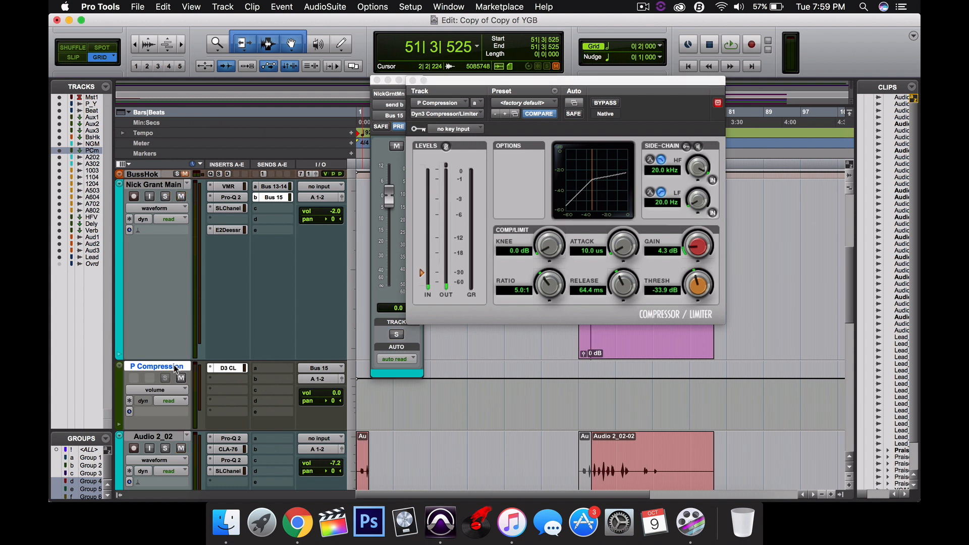
Open the Mix window and pull the P Compression fader down to -∞
key(super+equal)
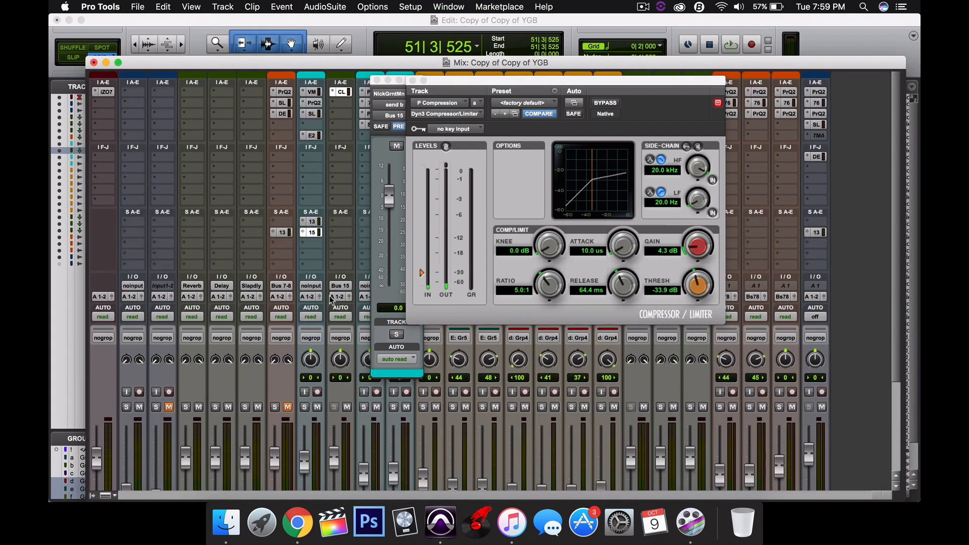
drag(388, 63, 370, 20)
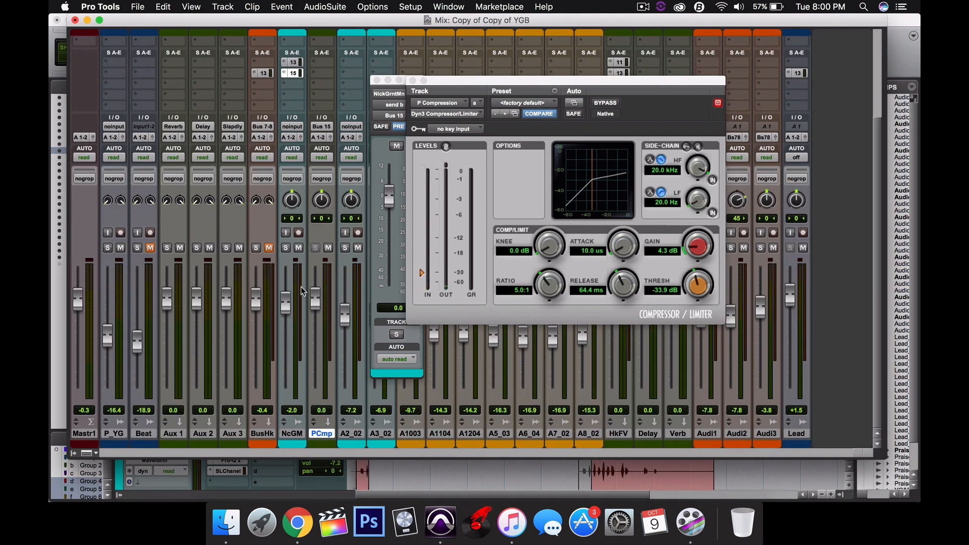
drag(314, 296, 316, 406)
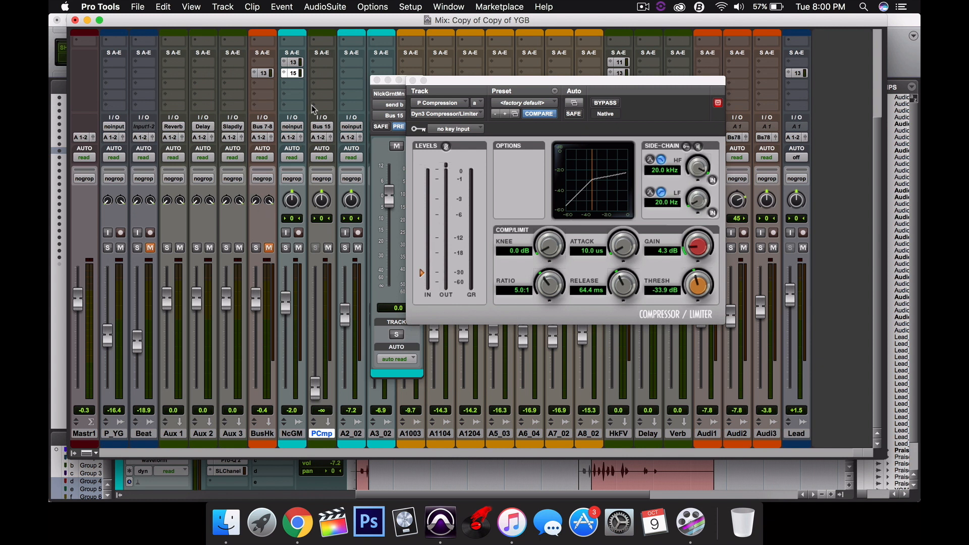
scroll(319, 99, up, 3)
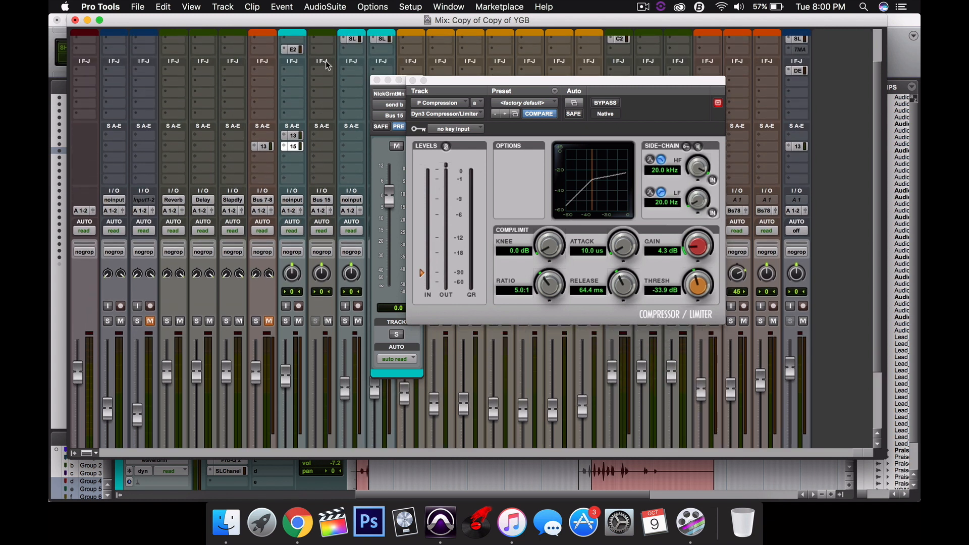
alt+click(326, 61)
scroll(326, 61, up, 2)
scroll(326, 61, down, 1)
scroll(326, 65, down, 2)
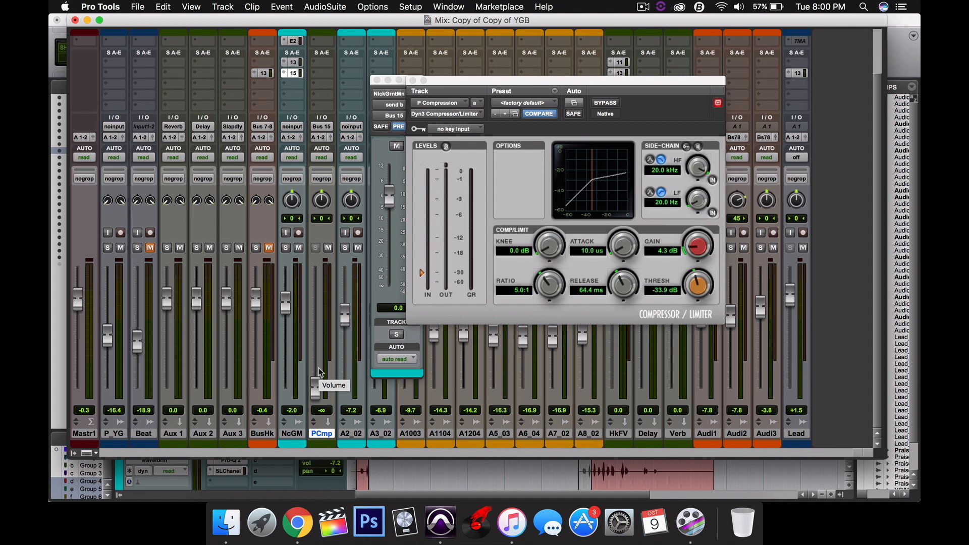
Start playback and raise the P Compression fader to about -1.7 dB
key(space)
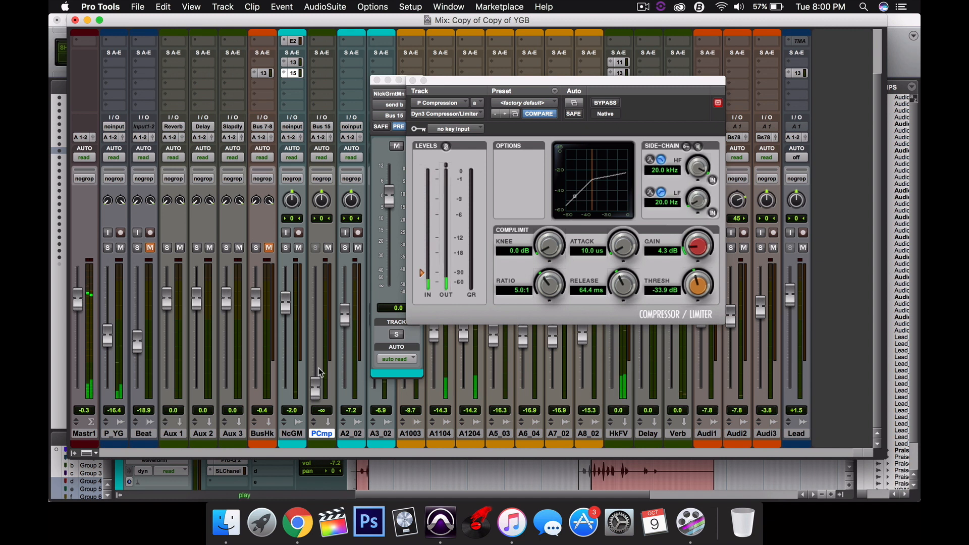
drag(316, 387, 330, 301)
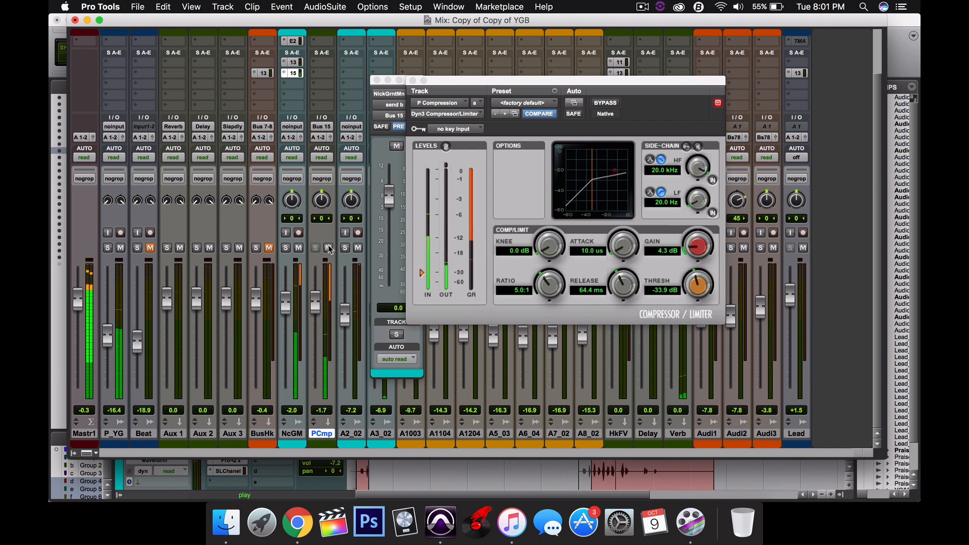
Toggle the P Compression track's mute on and off to compare the parallel compression
click(328, 248)
click(329, 248)
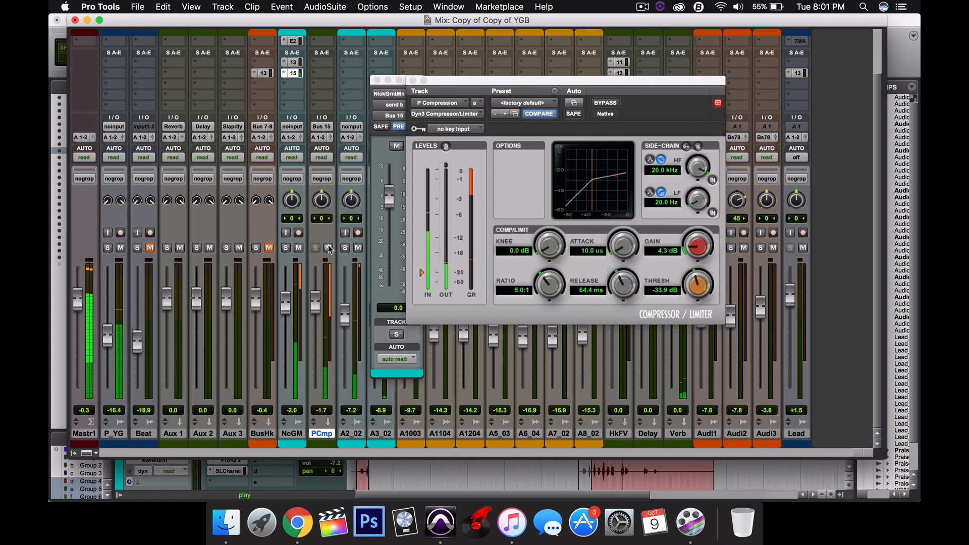
click(328, 248)
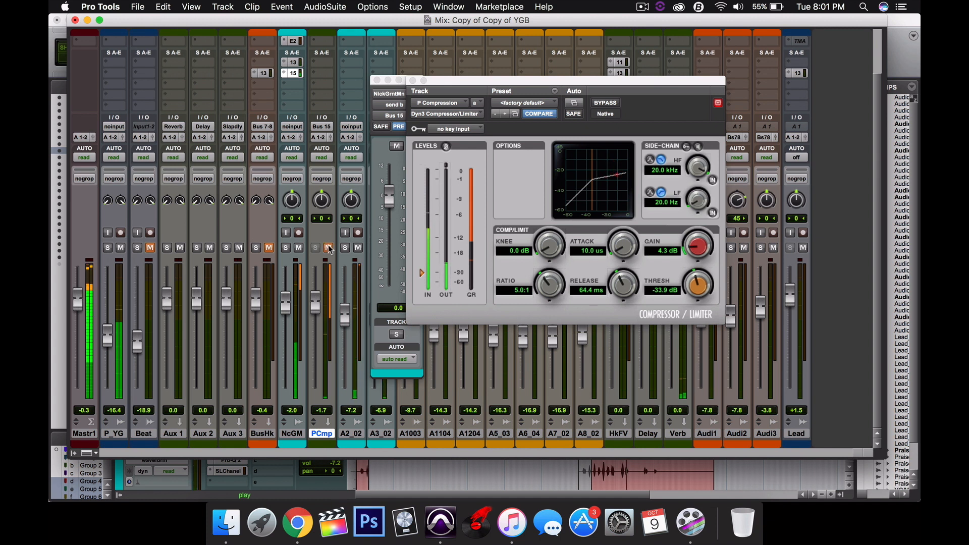
click(329, 248)
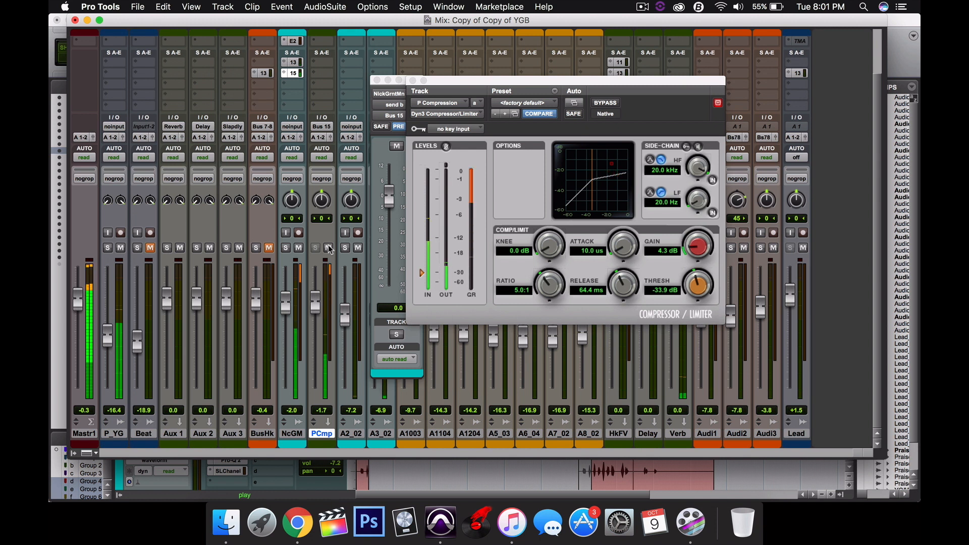
Lower the P Compression fader to about -3.8 dB and toggle its mute on and off to compare, then stop playback
drag(313, 304, 312, 309)
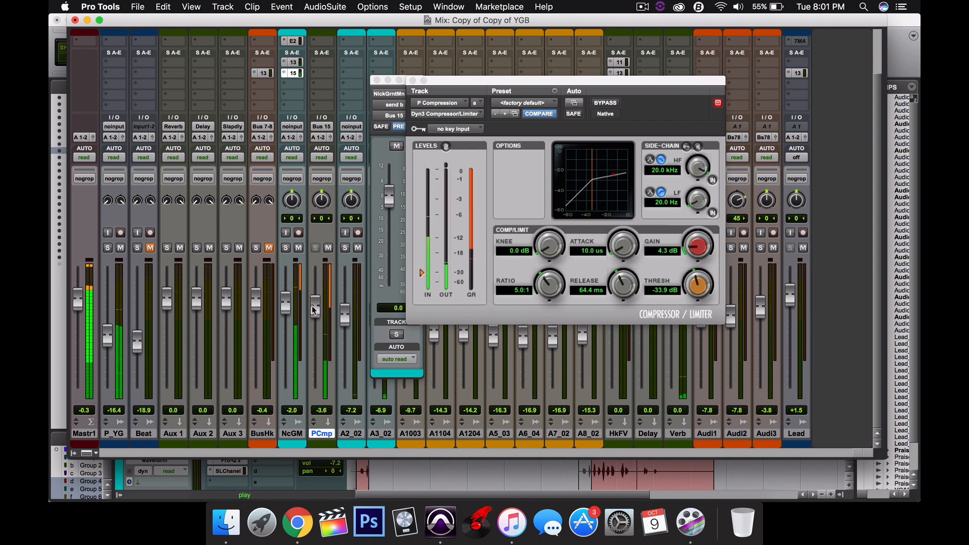
click(328, 248)
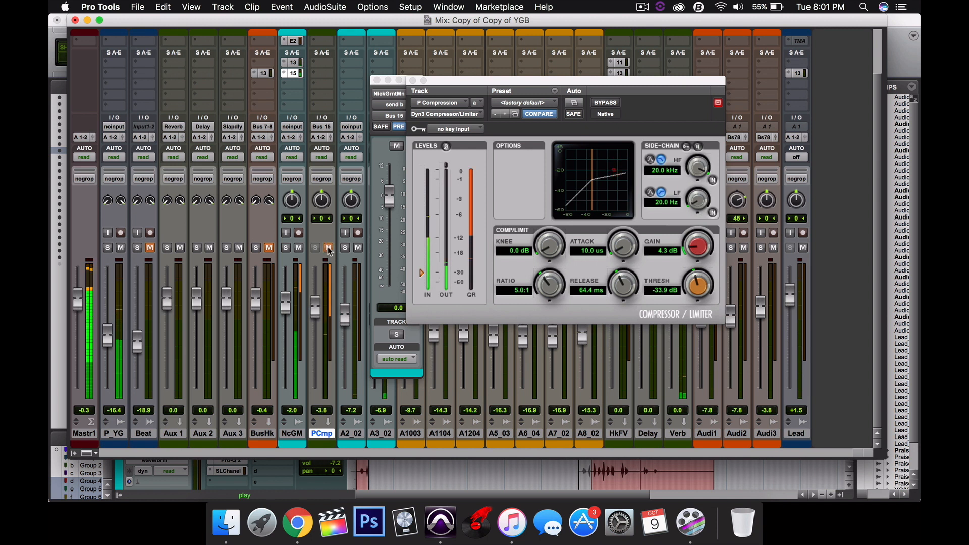
click(328, 248)
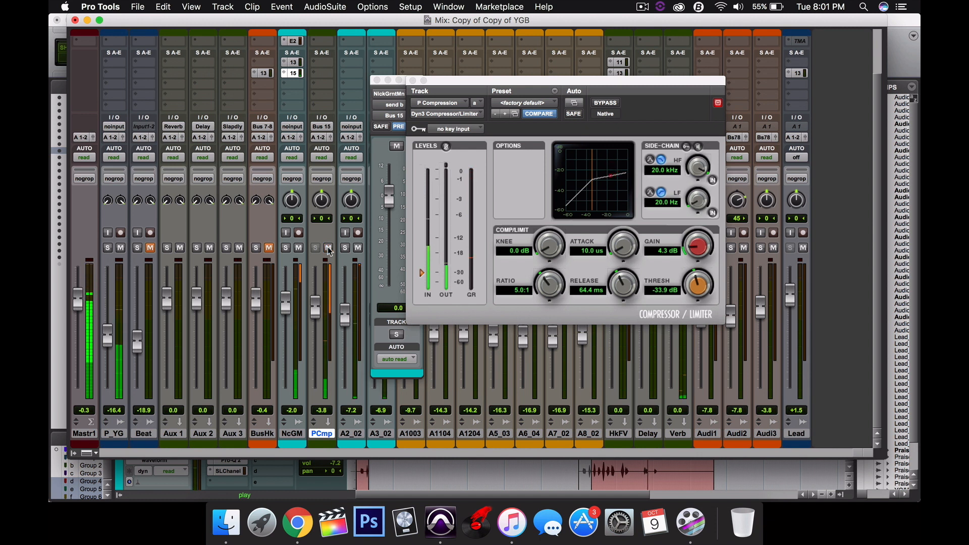
key(space)
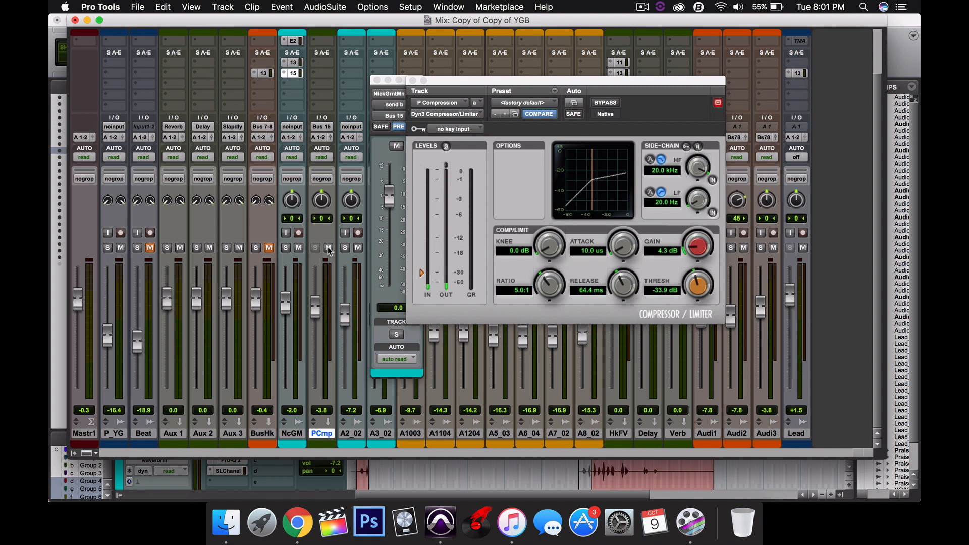
Close the Mix window and the Dyn3 Compressor/Limiter plug-in window to return to the Edit window
click(76, 20)
click(412, 81)
click(377, 80)
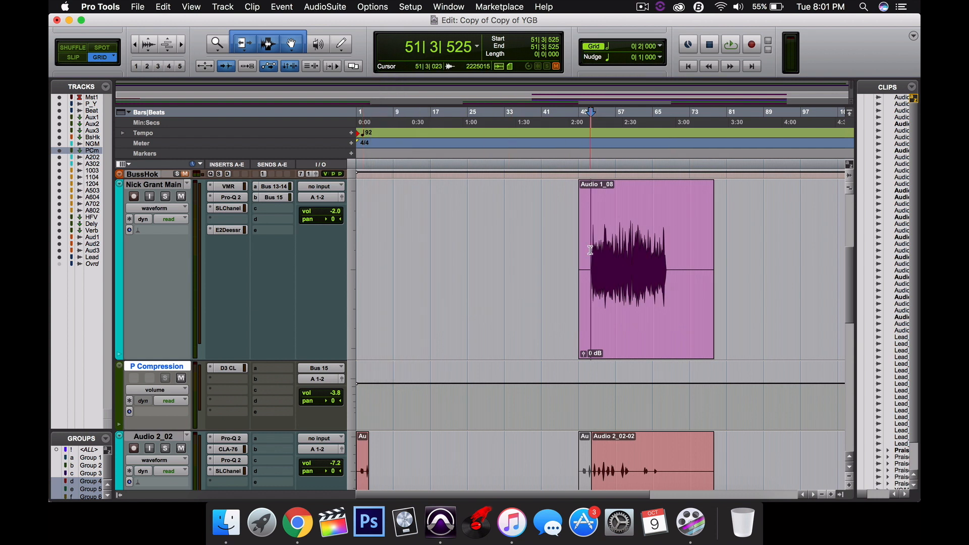
scroll(590, 250, right, 3)
scroll(590, 250, up, 10)
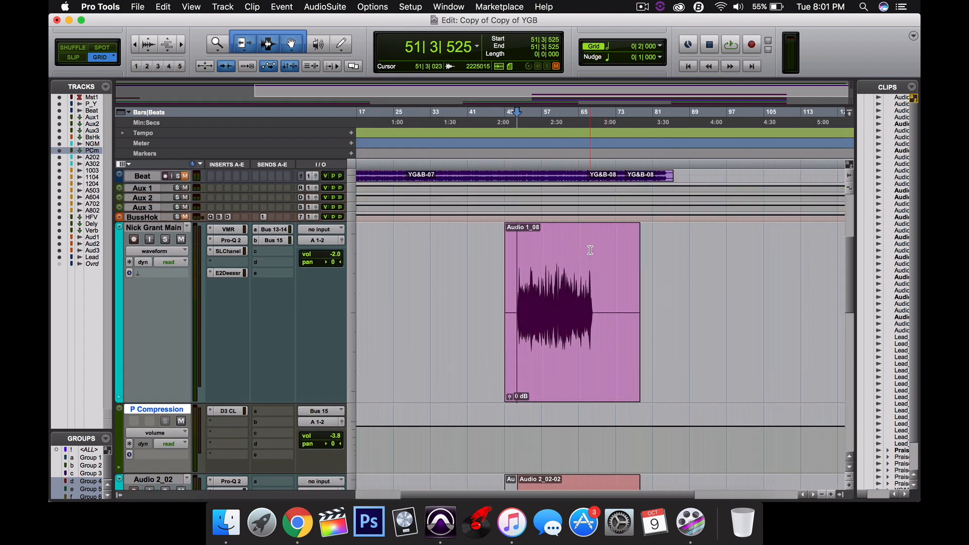
scroll(590, 250, down, 10)
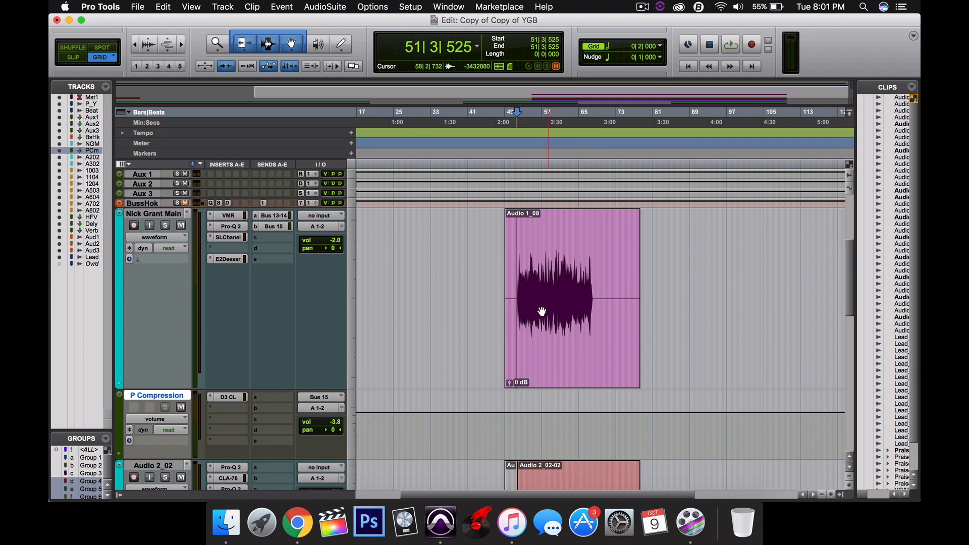
Place the playback cursor at bar 50, just before the Nick Grant Main vocal clip, and start playback
drag(518, 286, 595, 301)
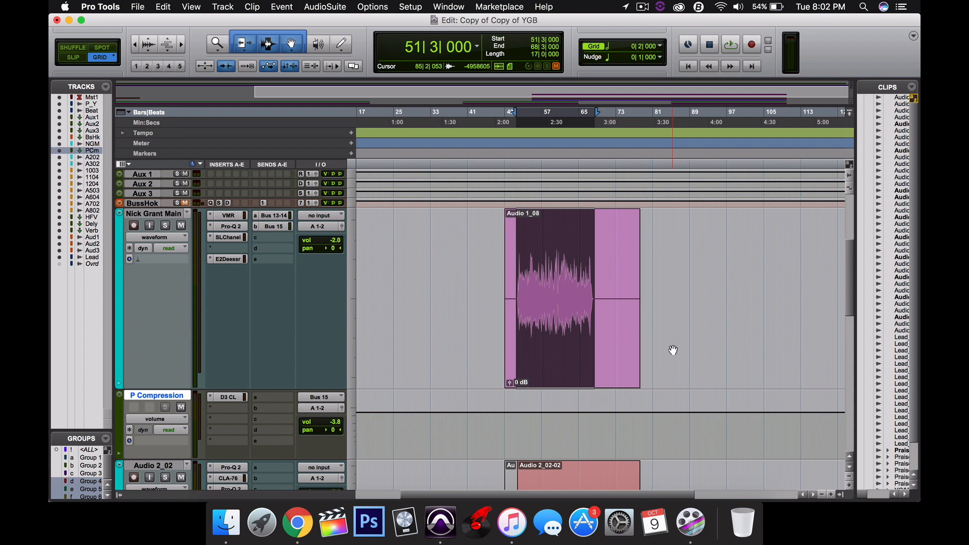
click(512, 120)
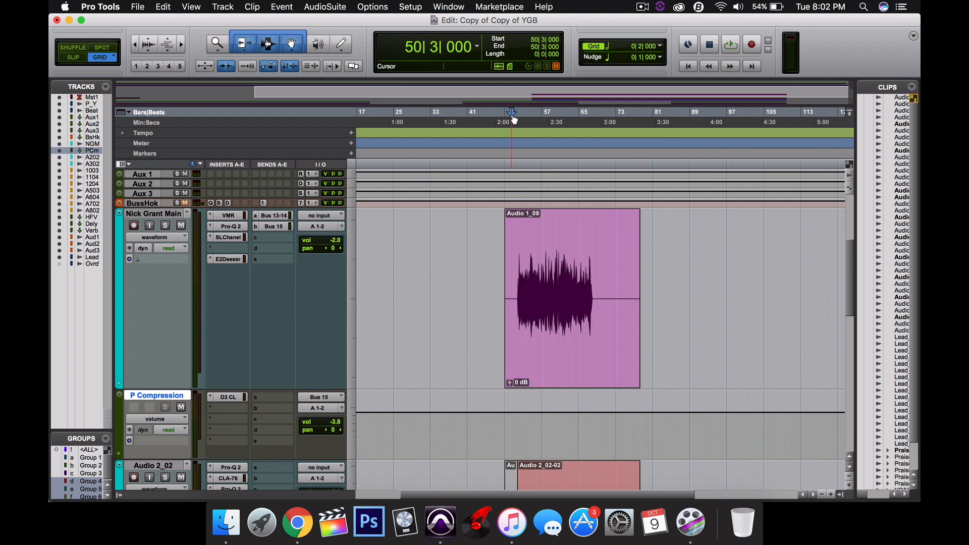
key(space)
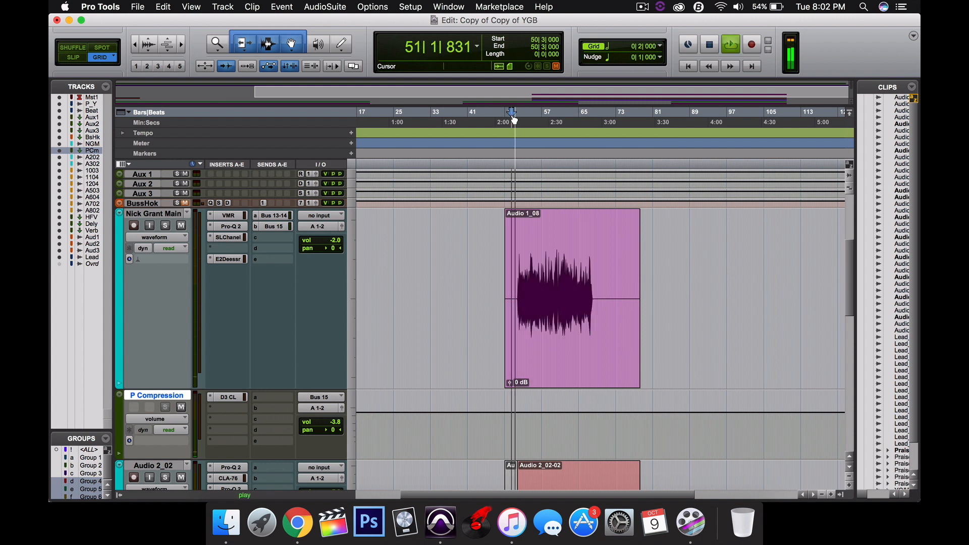